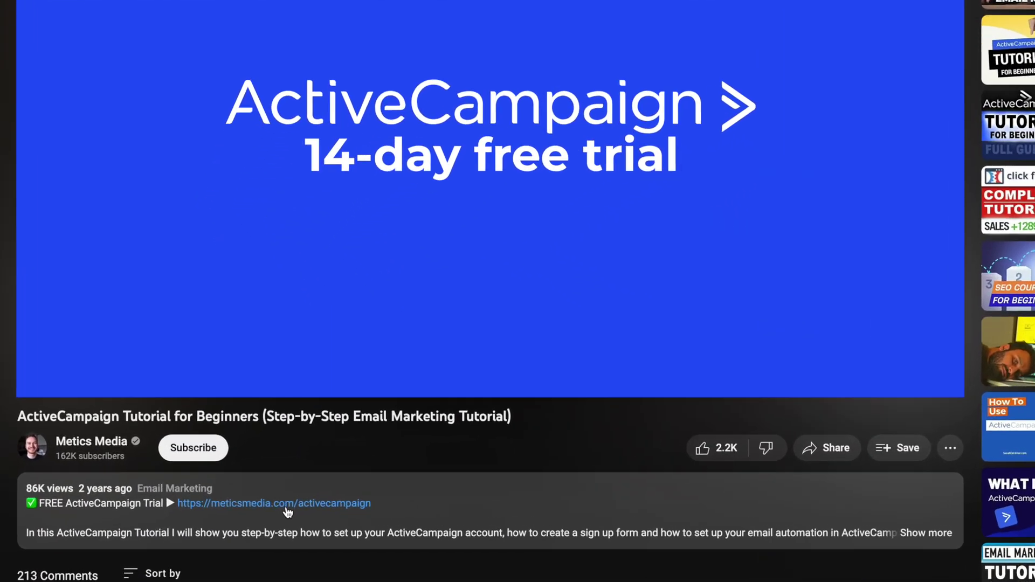
Follow the ActiveCampaign free trial link from the YouTube video description
click(307, 511)
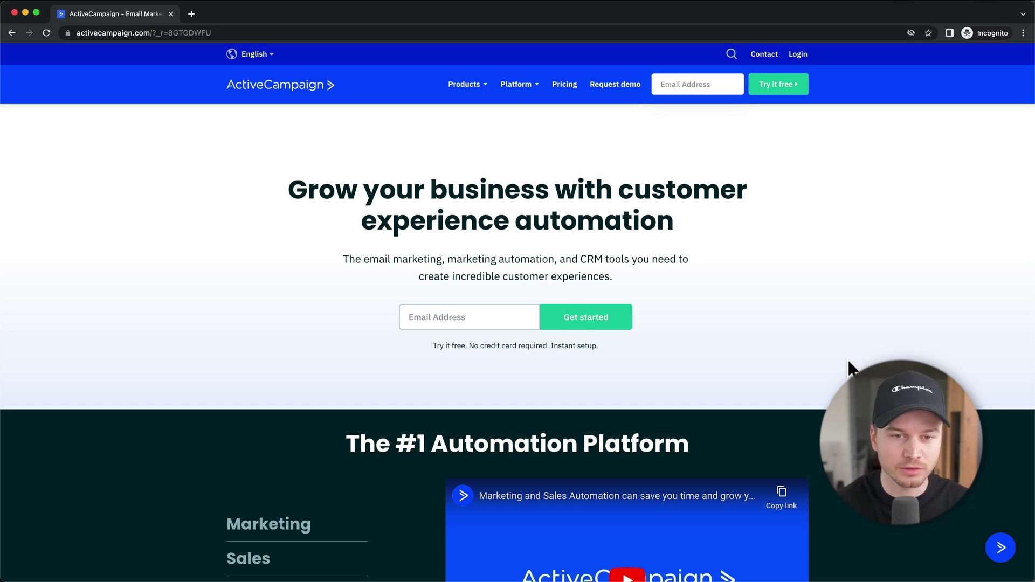
Enter the signup email address on the ActiveCampaign homepage and start the free trial
click(476, 317)
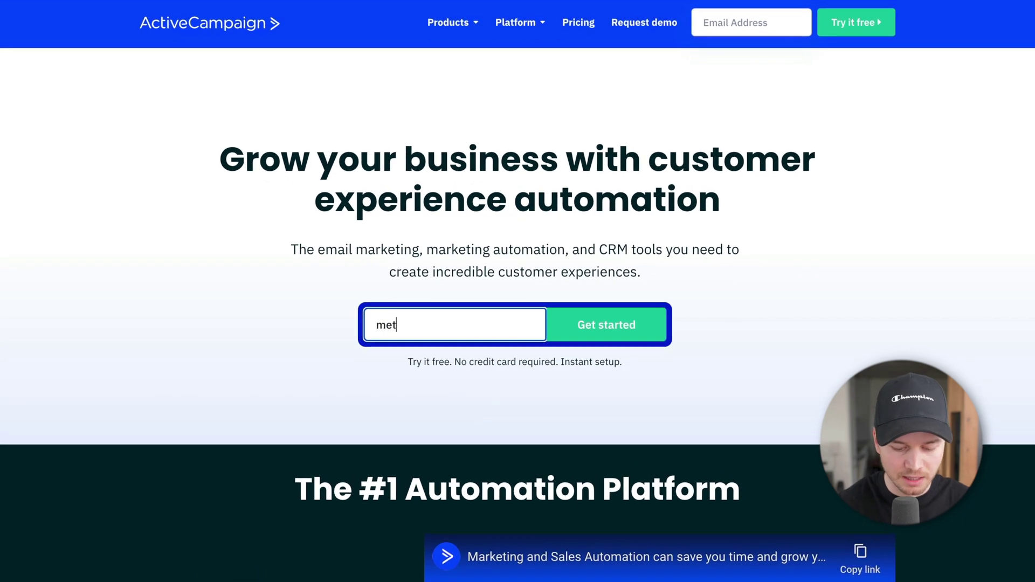
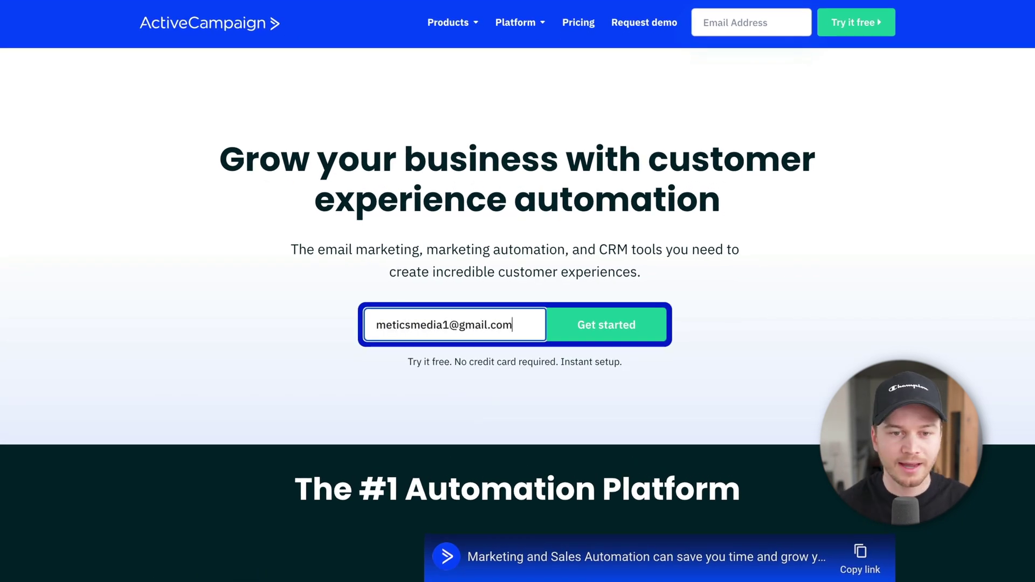
click(625, 341)
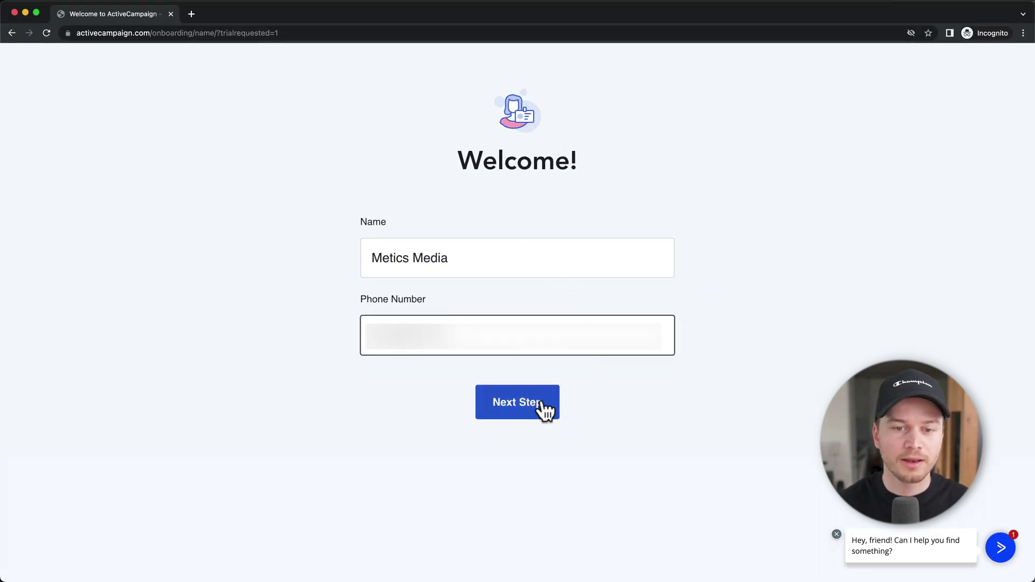
Pass the name, phone and business question steps, paste the account password, and create the account
click(541, 405)
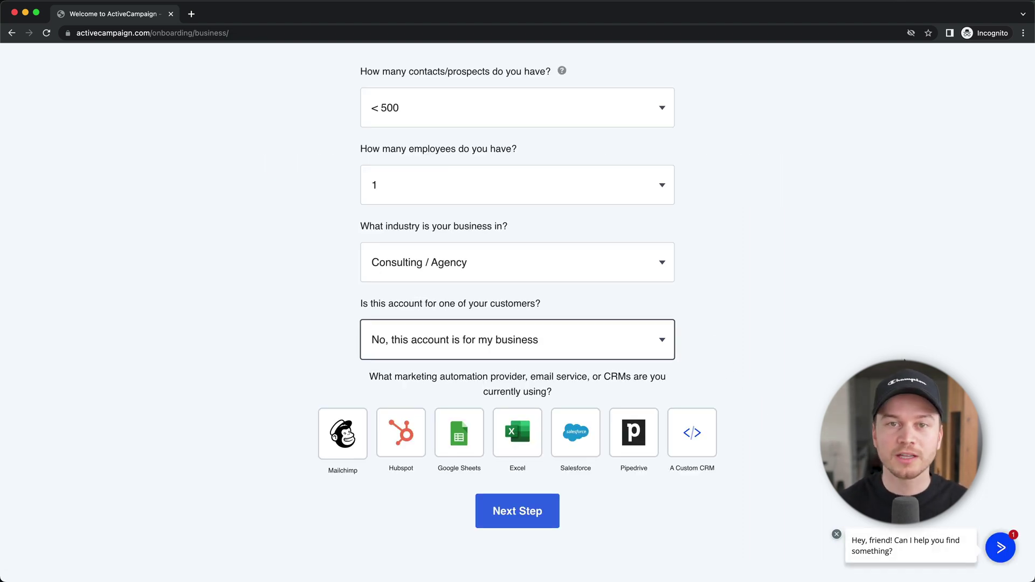
click(517, 514)
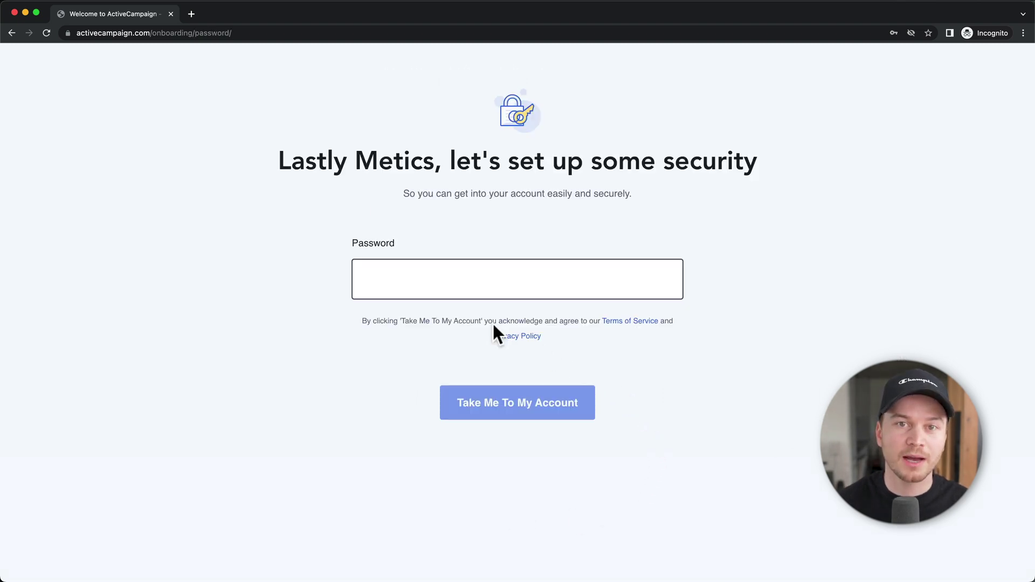
click(467, 295)
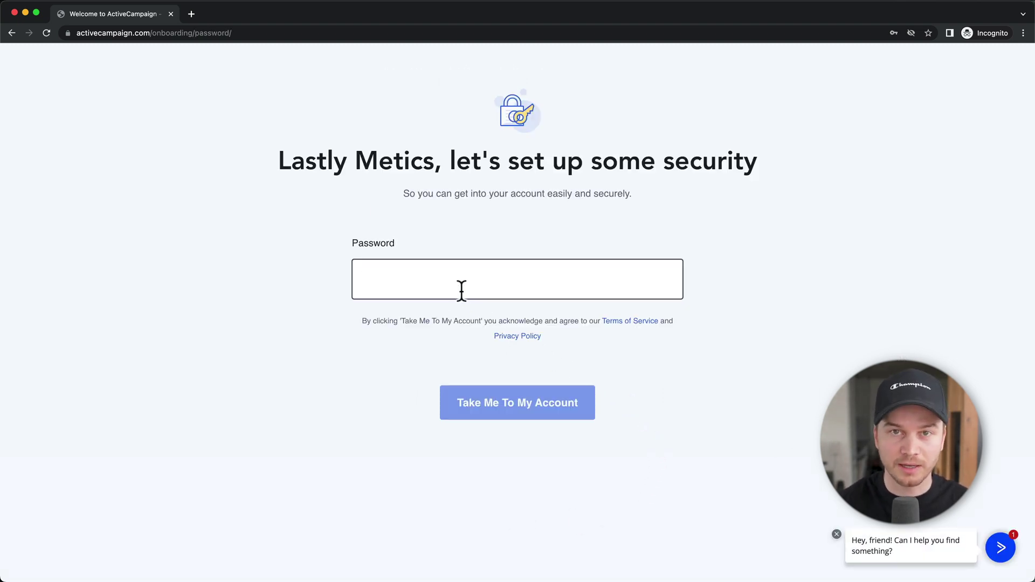
key(super+v)
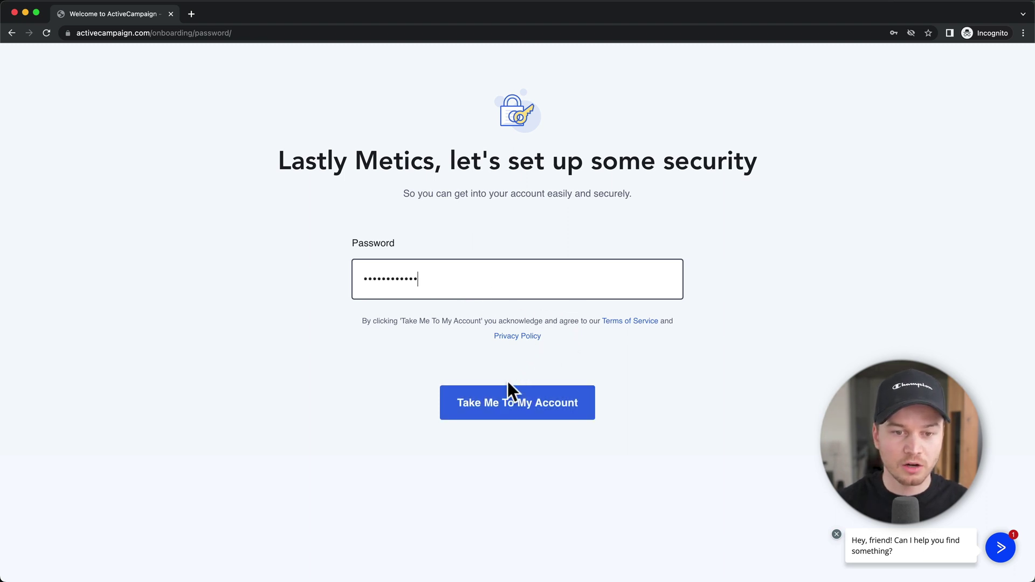
click(511, 402)
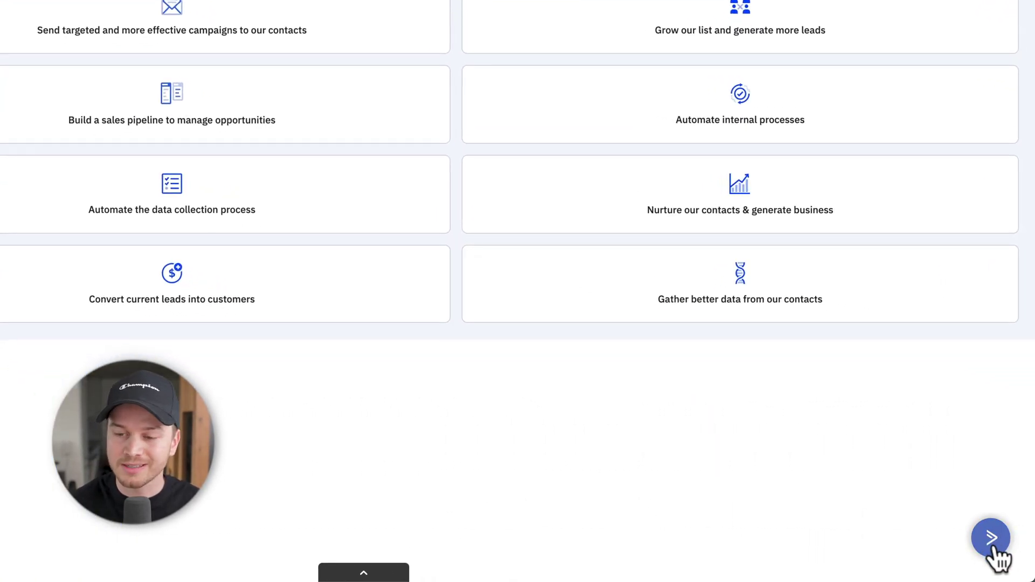
click(995, 549)
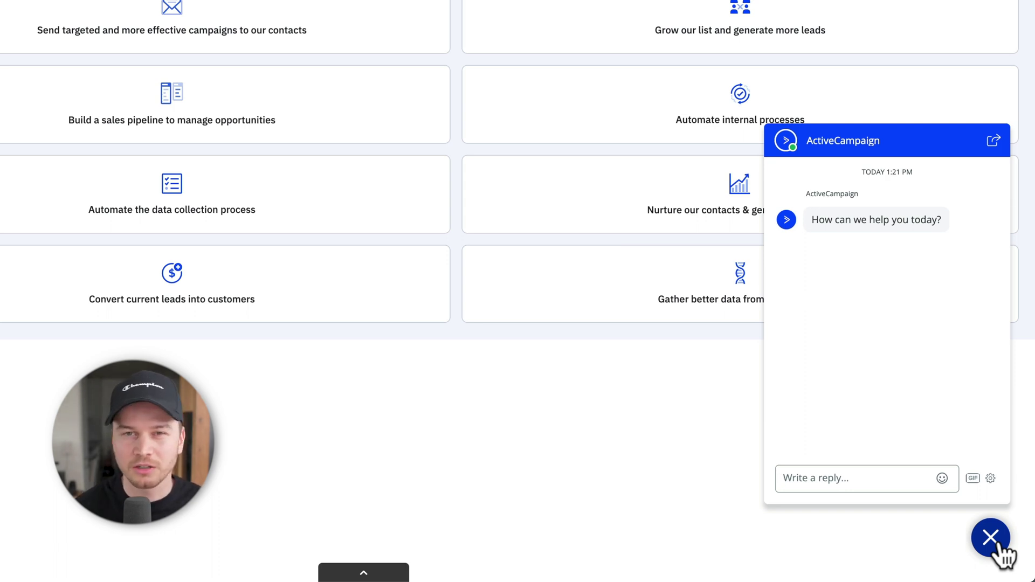
click(996, 543)
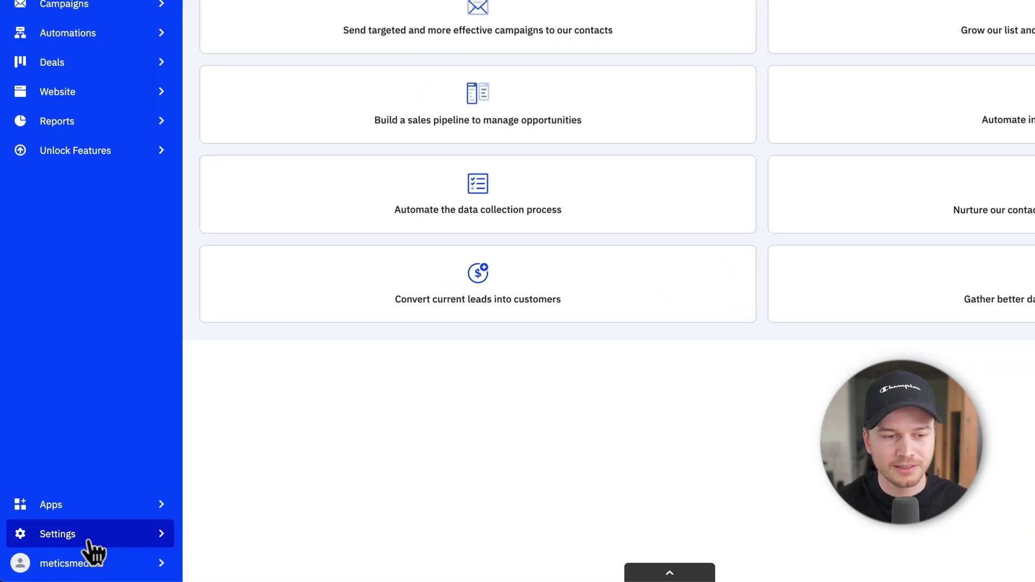
Go to Settings > Advanced and reach the Email Domain Verification email field
click(90, 541)
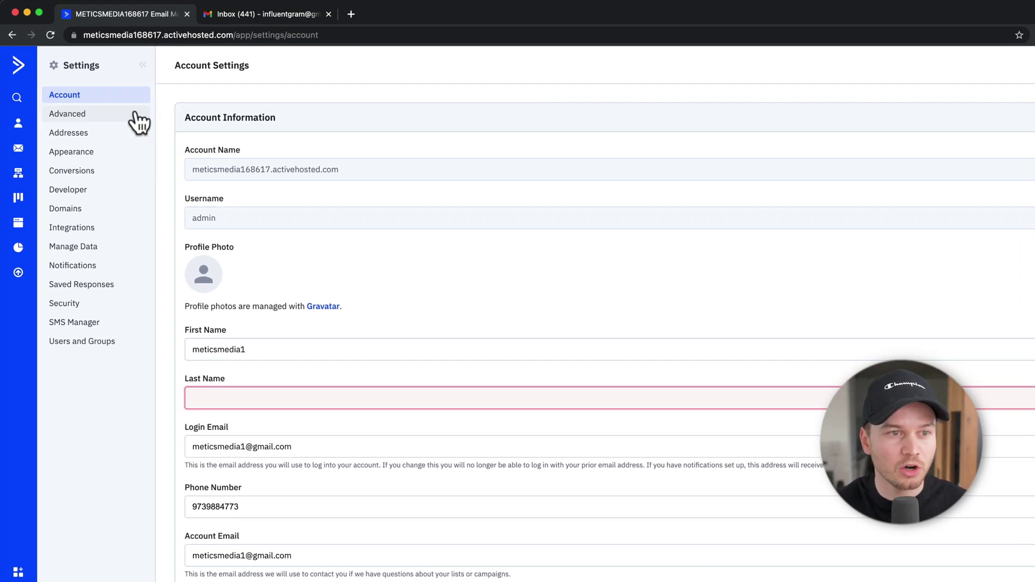
click(109, 136)
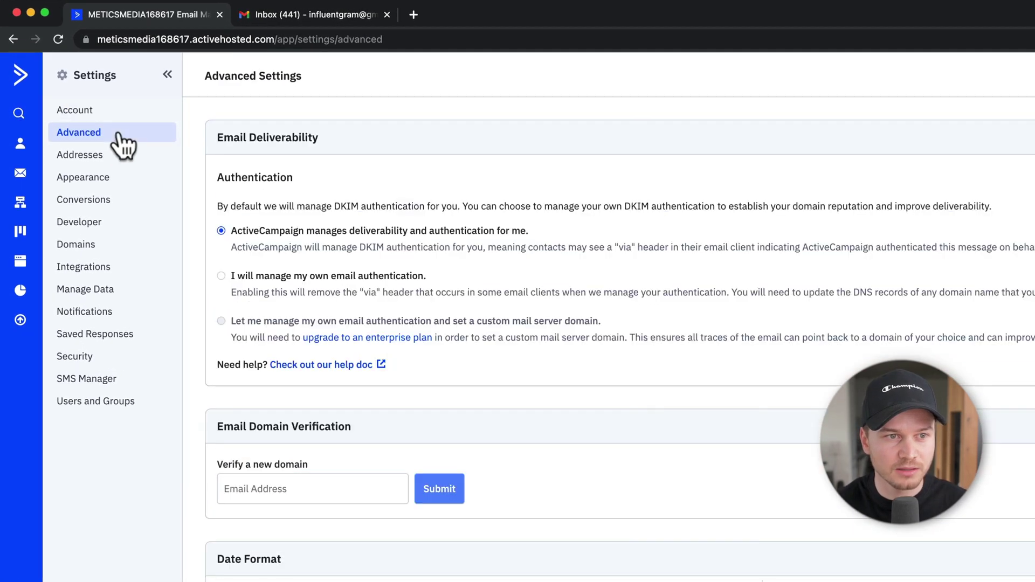
scroll(585, 365, down, 4)
scroll(591, 380, down, 1)
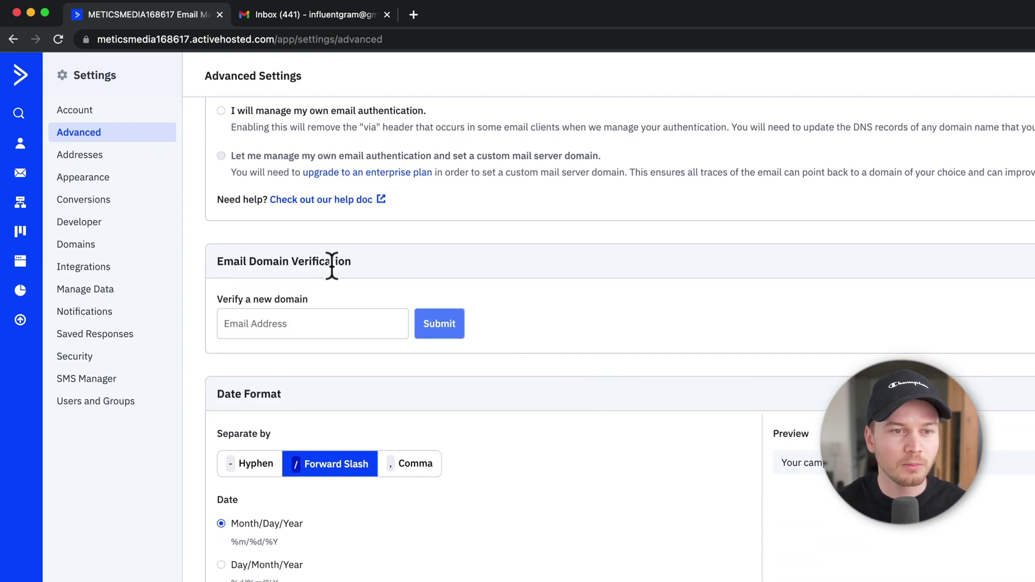
click(336, 322)
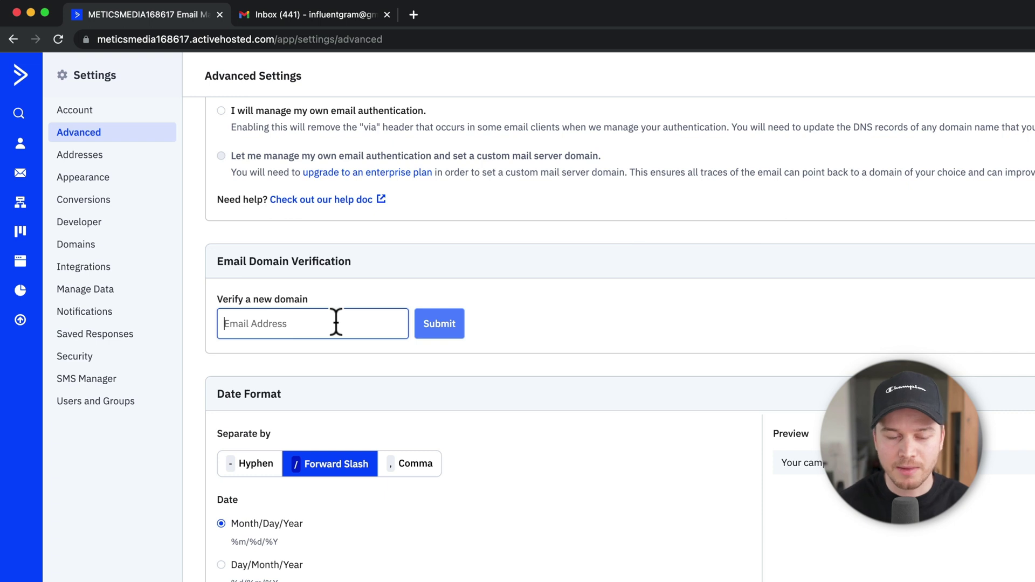
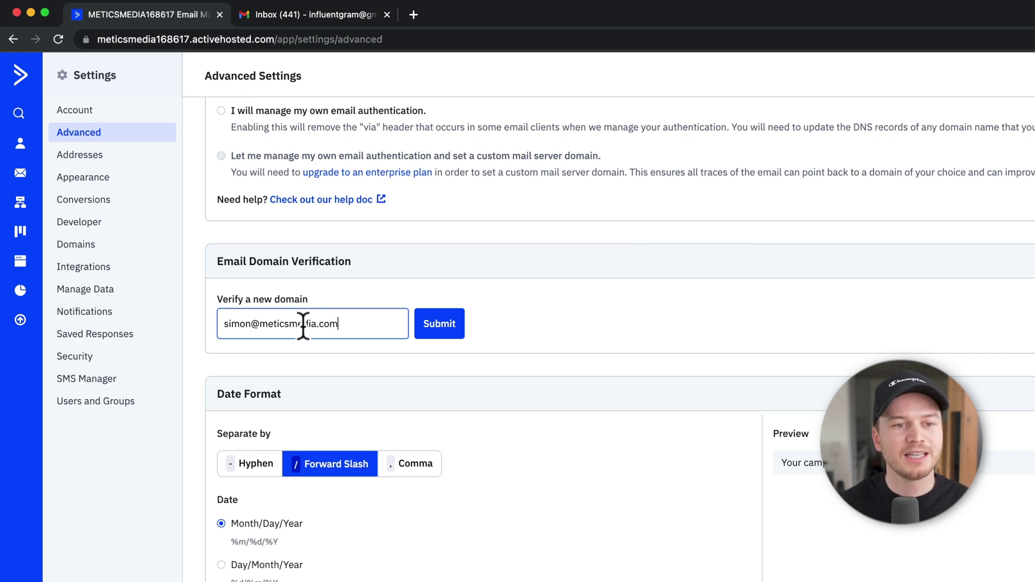
Enter the company sender email address and submit it for domain verification
click(446, 334)
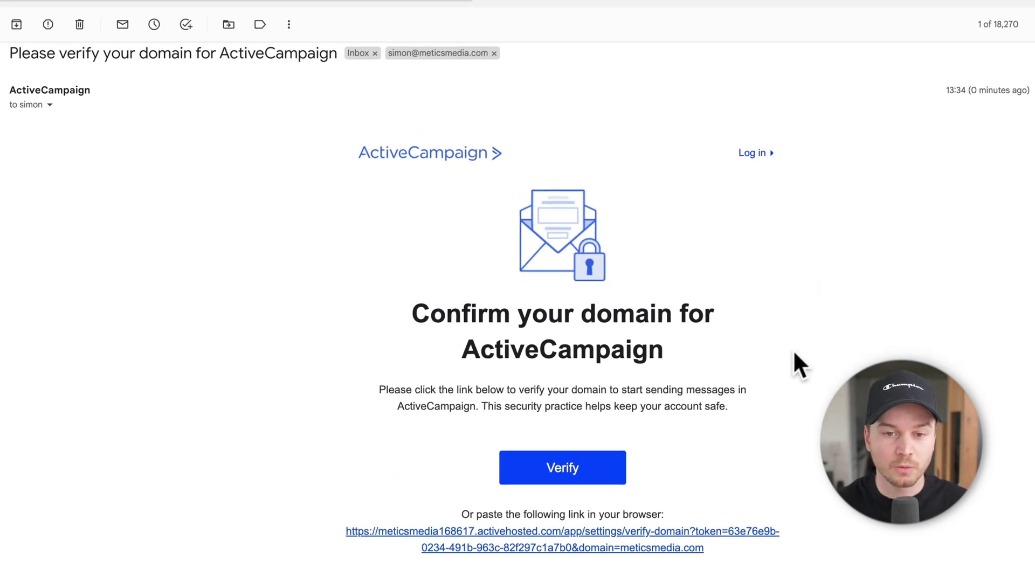
Use the Verify button in ActiveCampaign's 'Please verify your domain' email
click(556, 477)
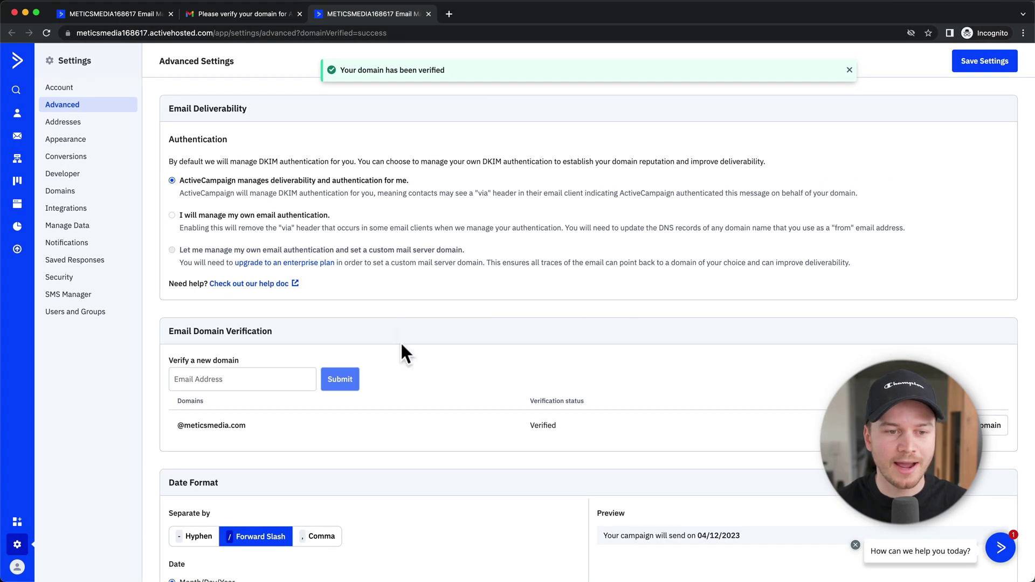
Check that the domain shows as Verified, then close the Gmail and extra browser tabs
scroll(417, 345, down, 3)
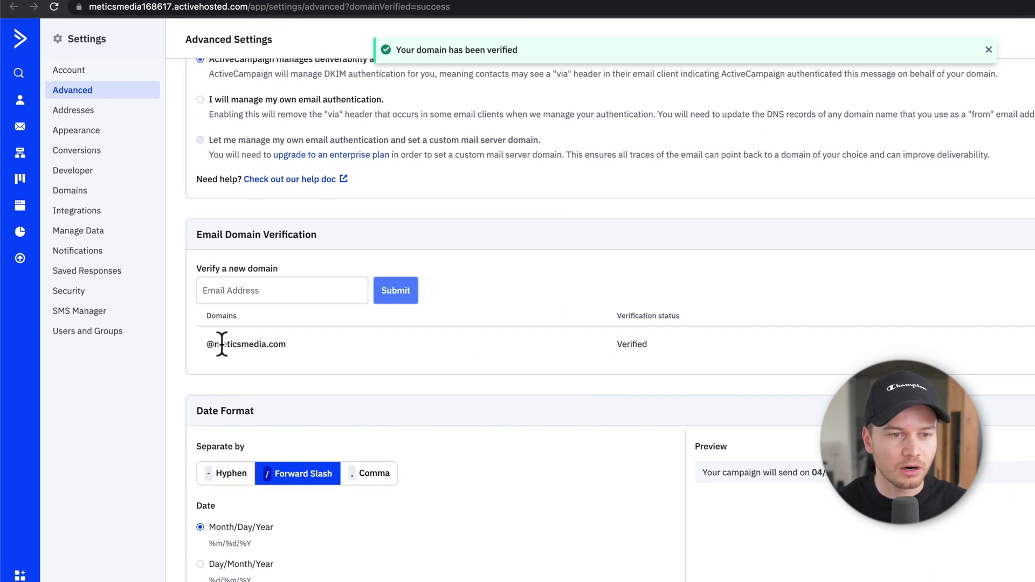
drag(214, 344, 286, 345)
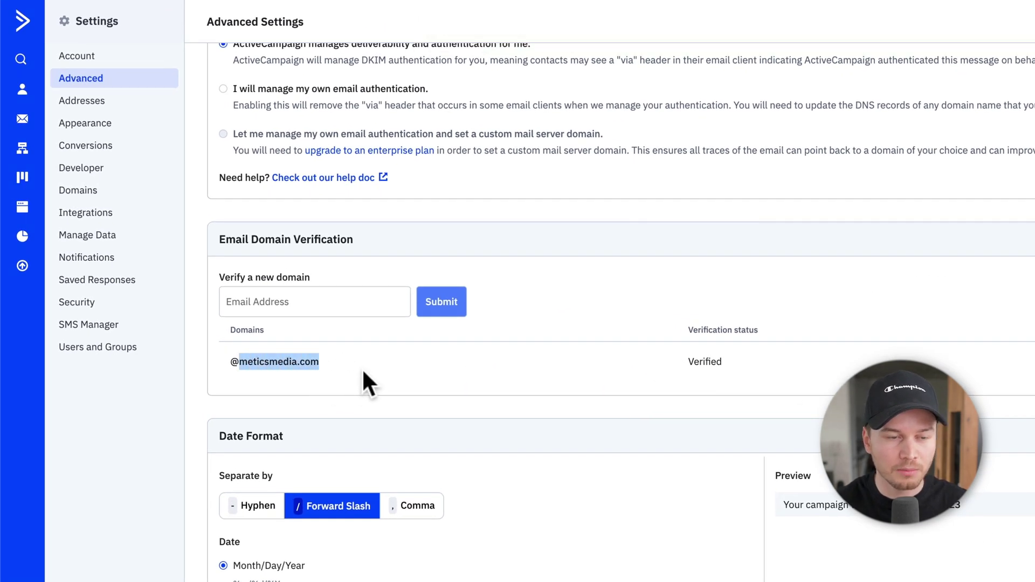
click(511, 364)
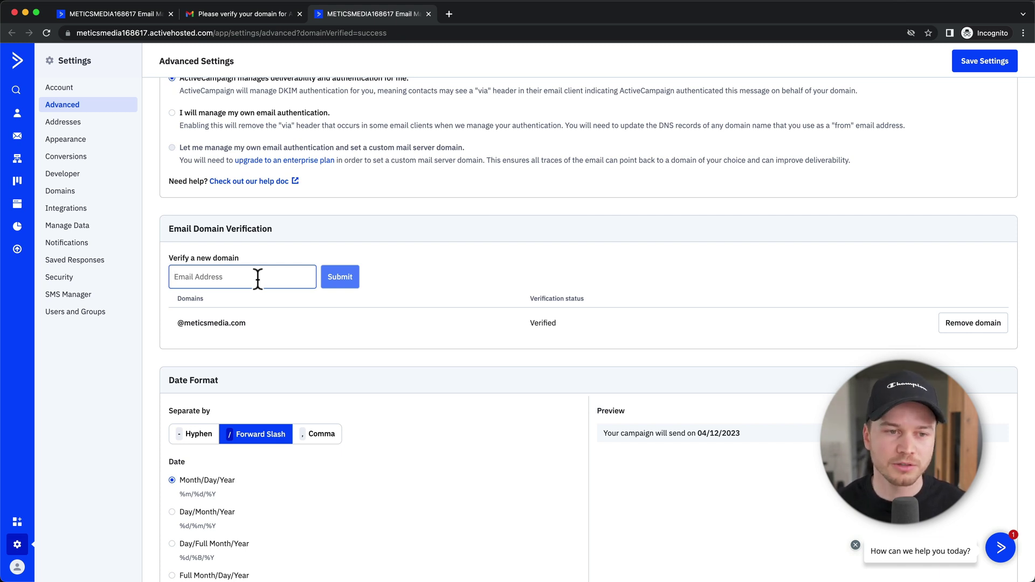
key(super+w)
key(super+w)
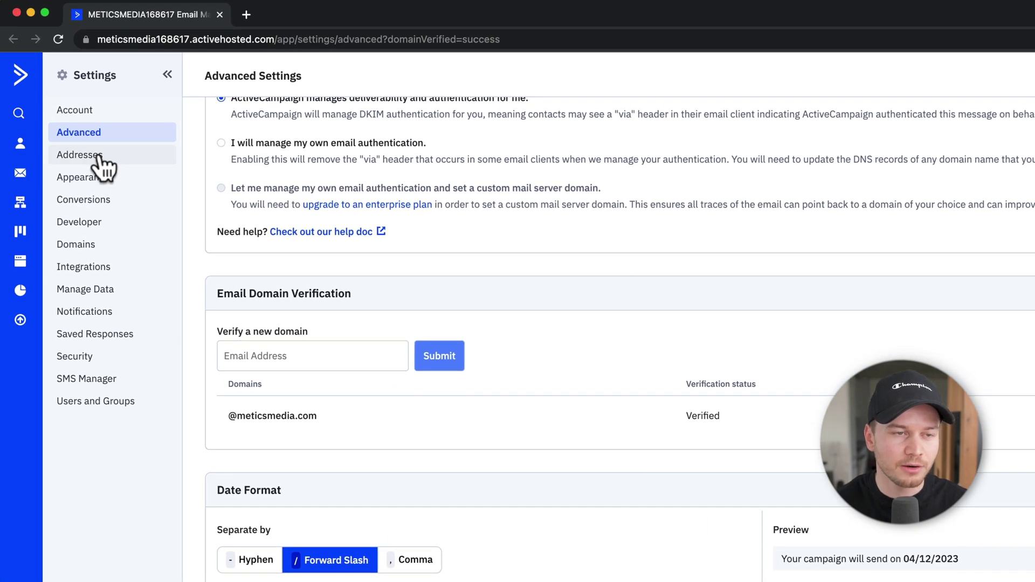
Add the Example Company LLC mailing address under Settings > Addresses
click(100, 155)
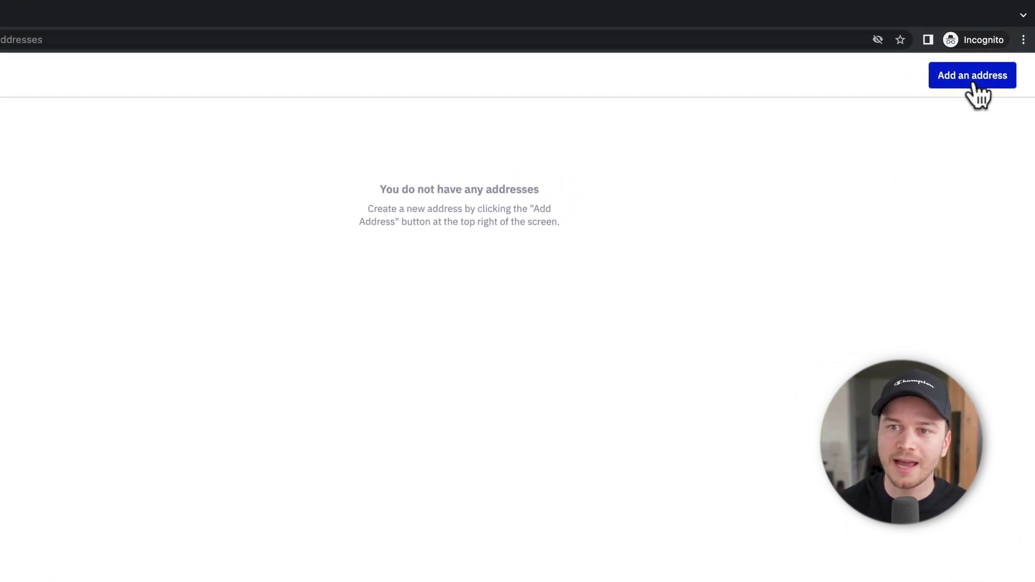
click(976, 81)
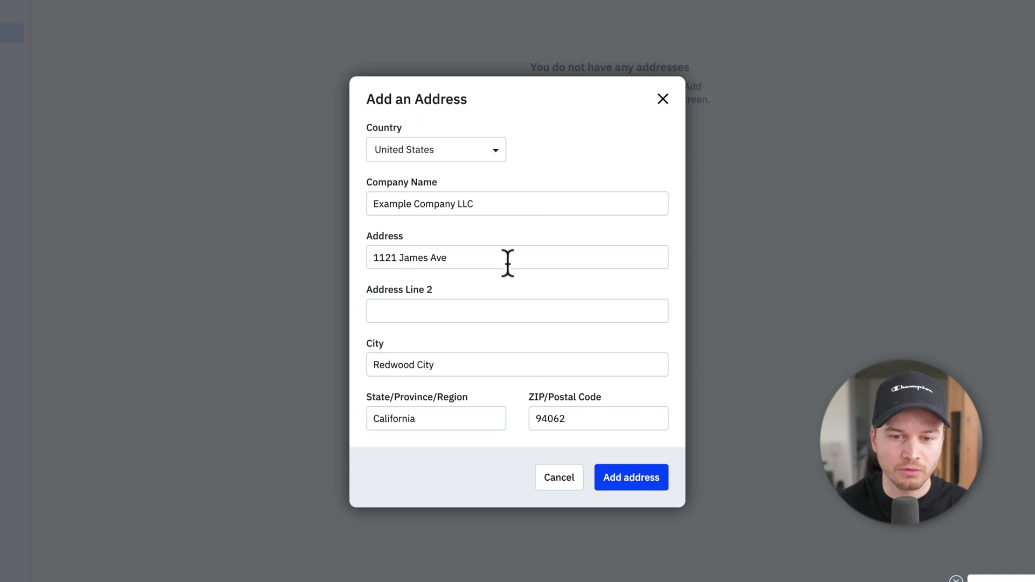
click(637, 486)
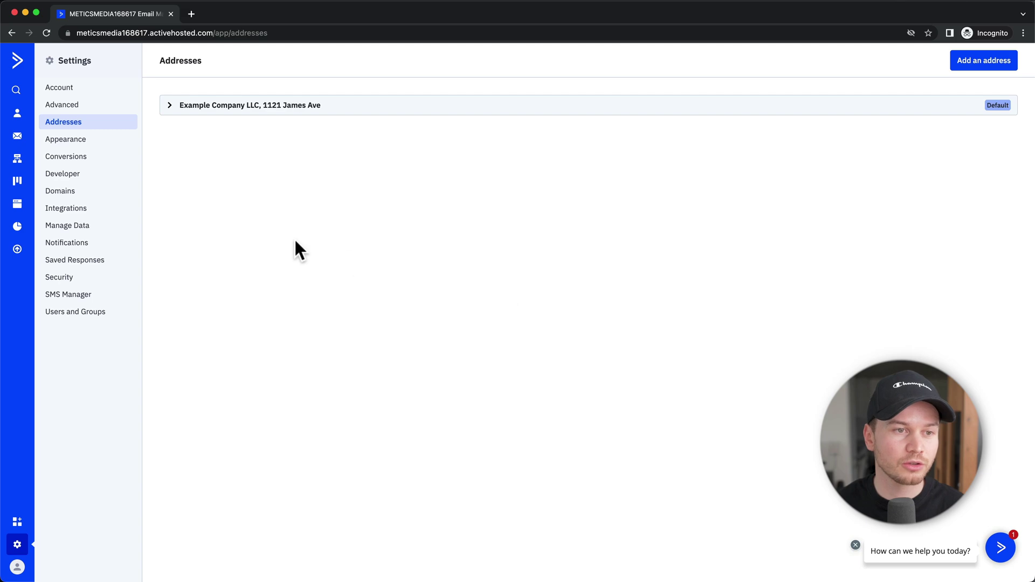
In Appearance settings, switch the ActiveCampaign Branding toggle under Miscellaneous to off
click(65, 139)
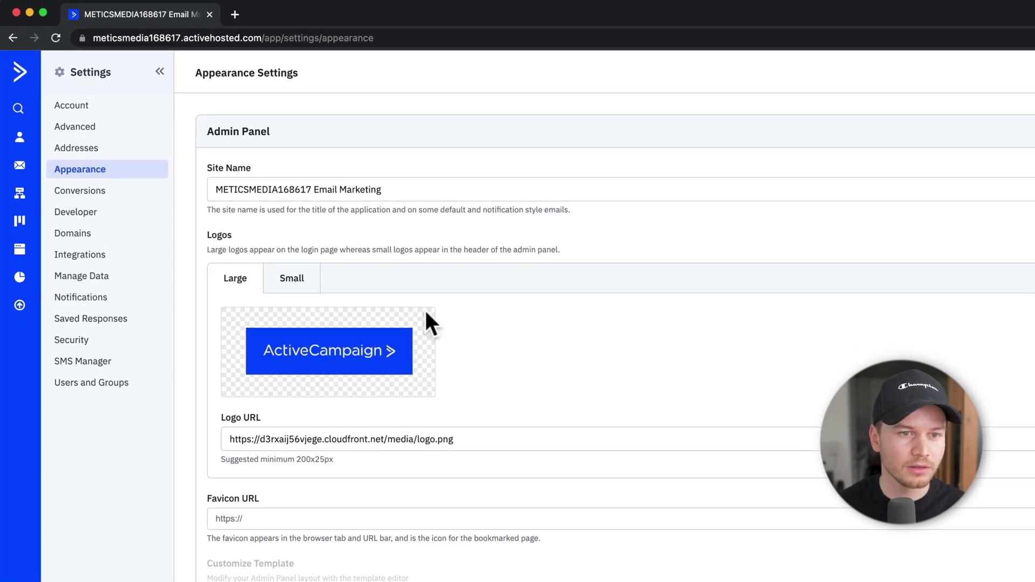
scroll(854, 440, down, 15)
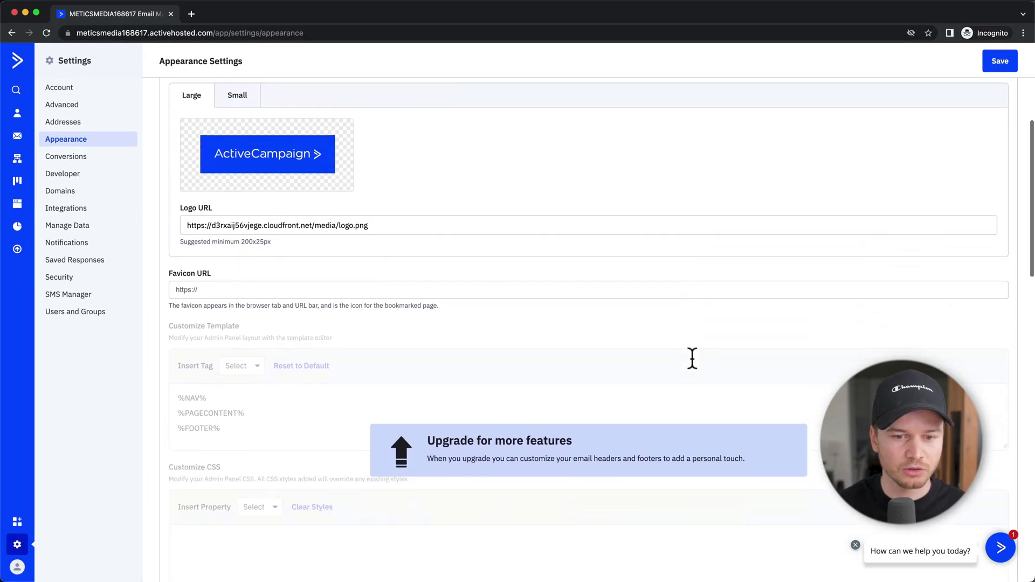
scroll(691, 355, down, 3)
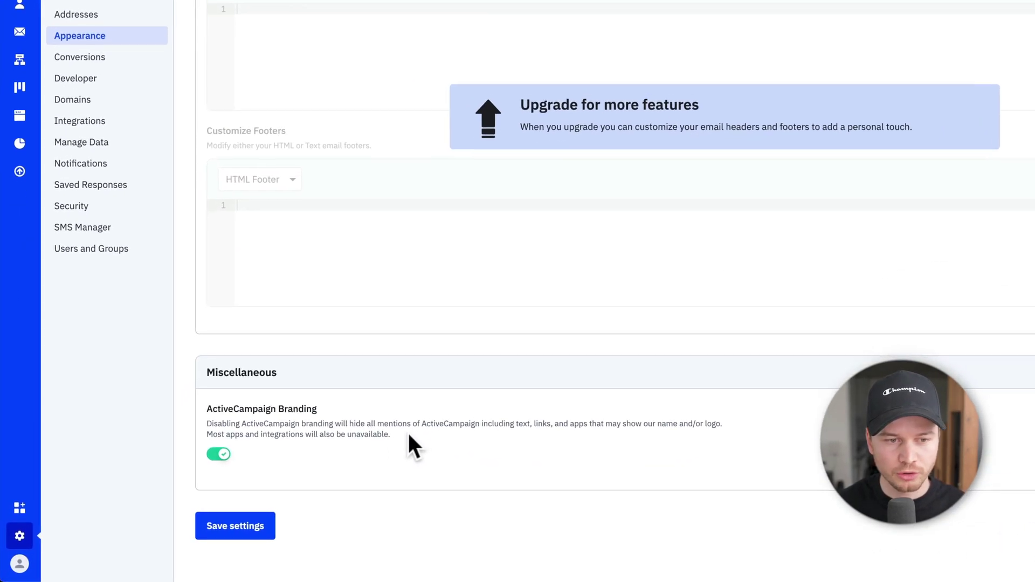
click(230, 448)
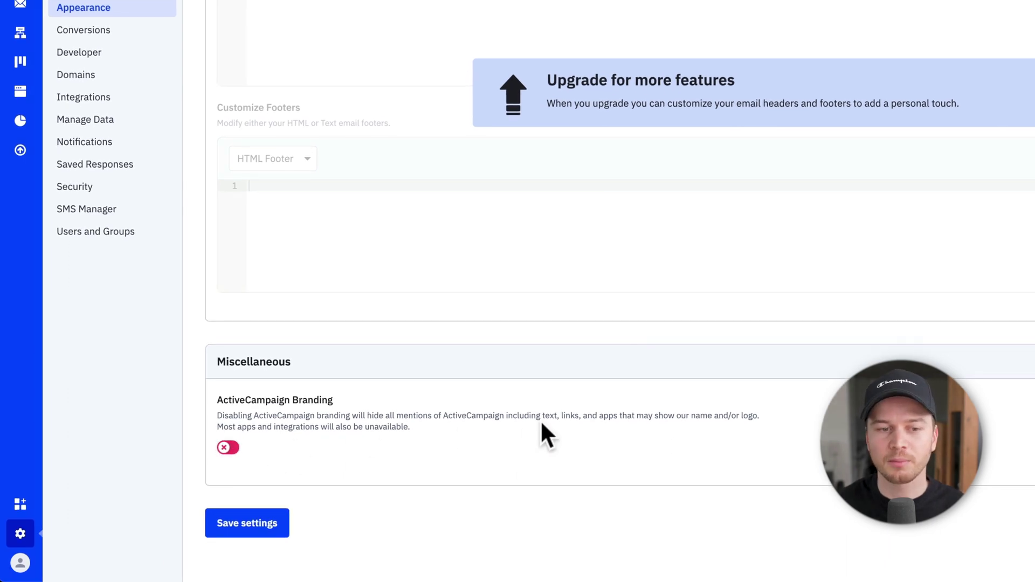